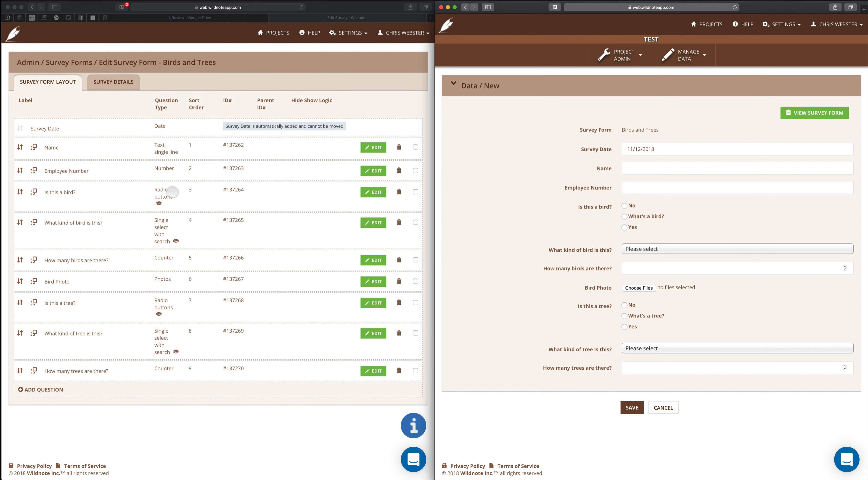
scroll(227, 225, up, 1)
click(690, 53)
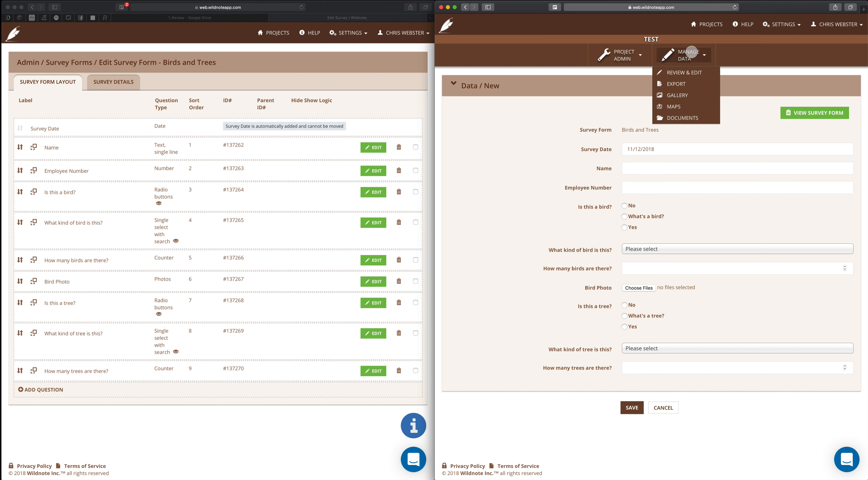
click(605, 92)
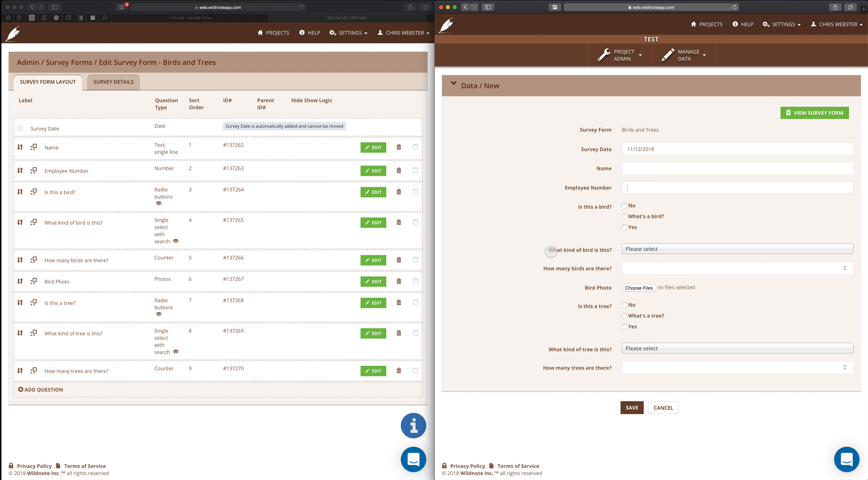
Add a Section question titled "Administrative" to the survey form
click(68, 352)
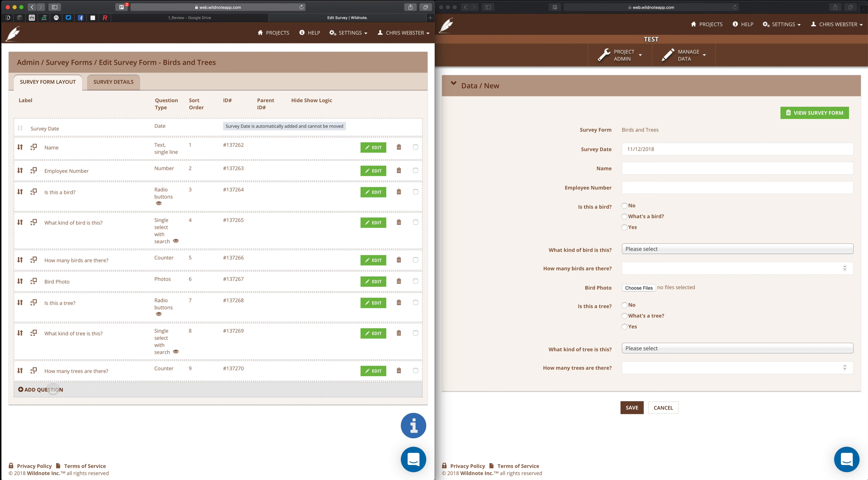
click(51, 390)
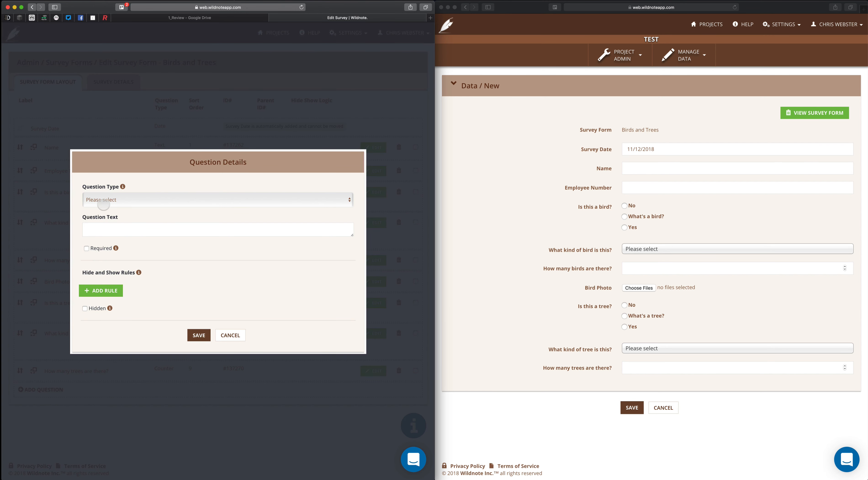
click(121, 200)
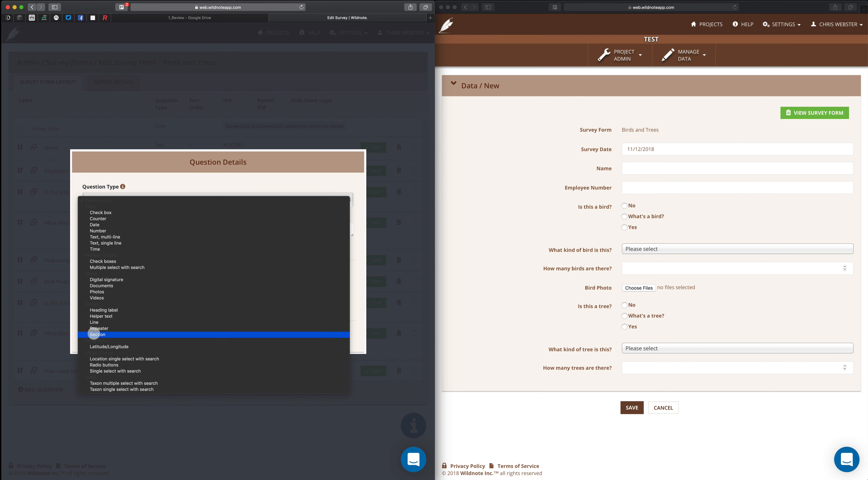
click(94, 334)
text(Administrative)
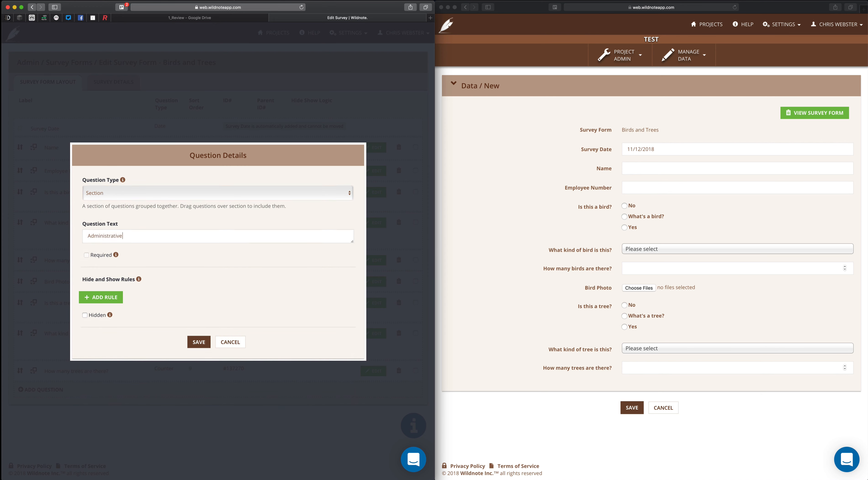
click(199, 342)
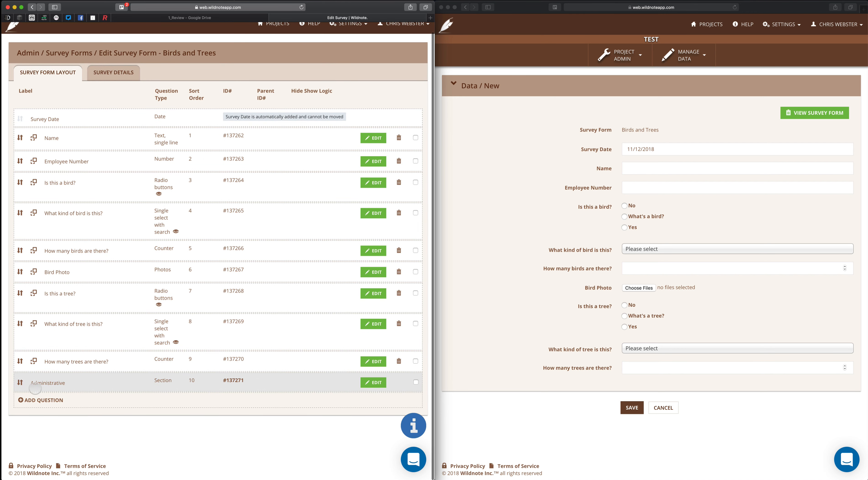
Add a second Section question titled "Birds"
click(35, 394)
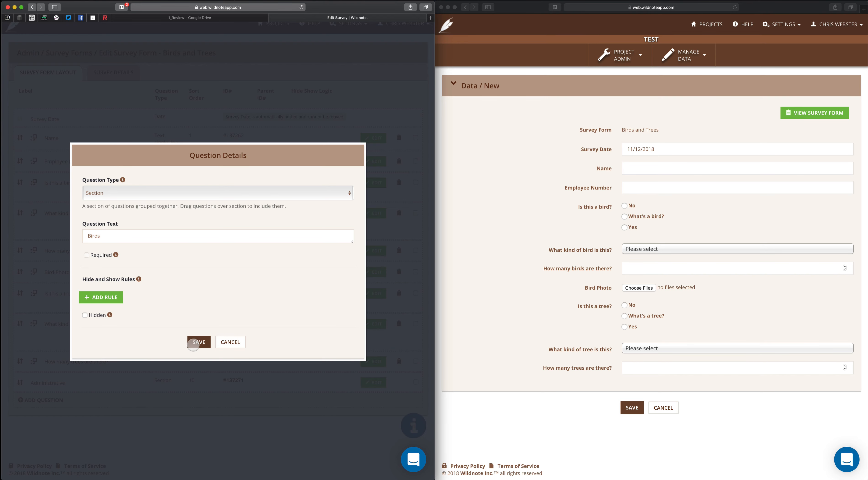
click(199, 342)
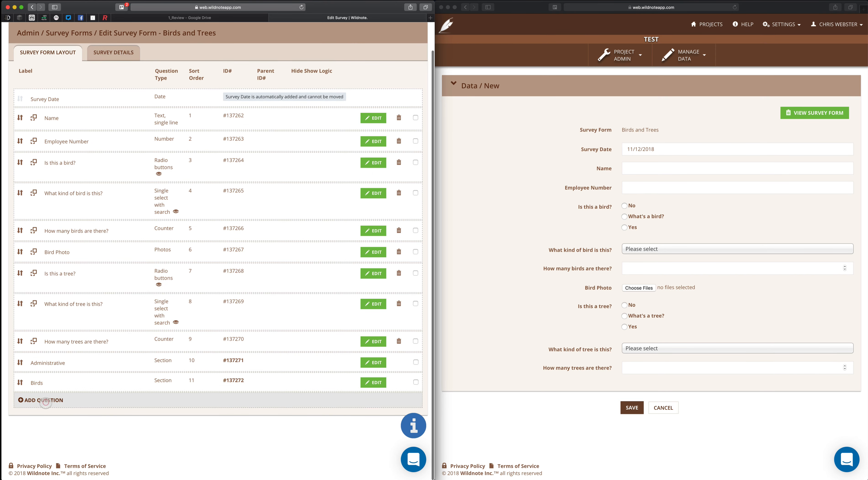
Add a third Section question titled "Trees"
click(46, 401)
click(101, 200)
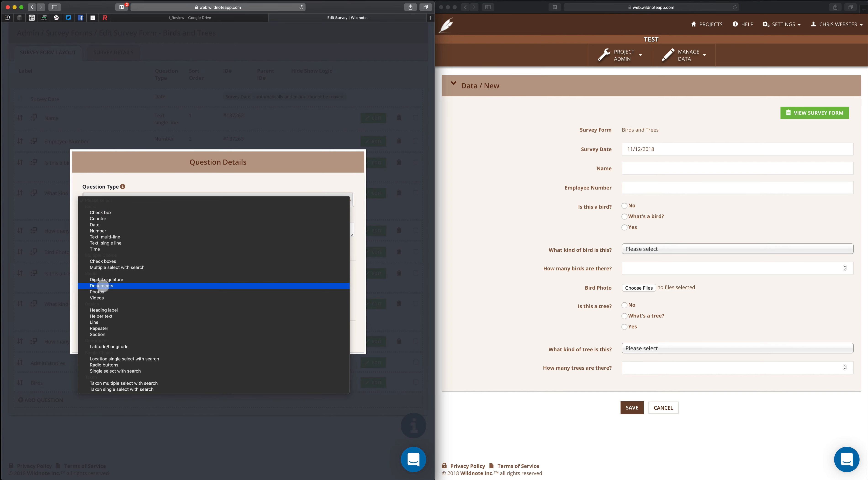
click(97, 334)
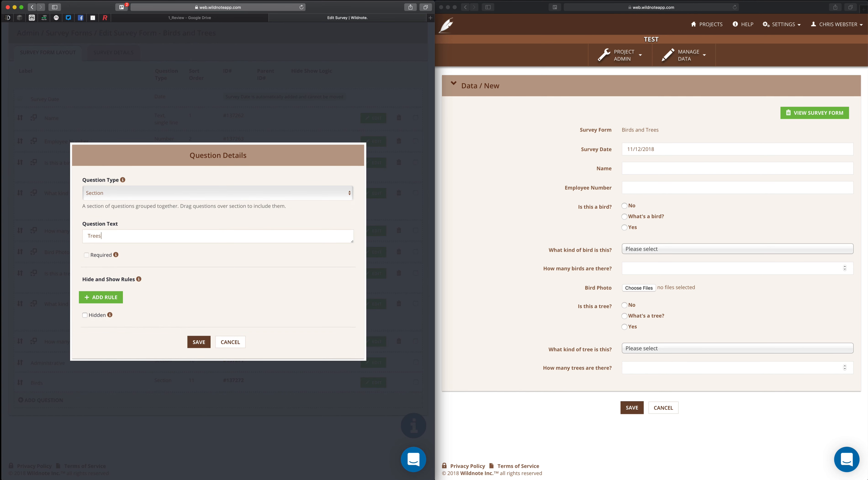
click(198, 341)
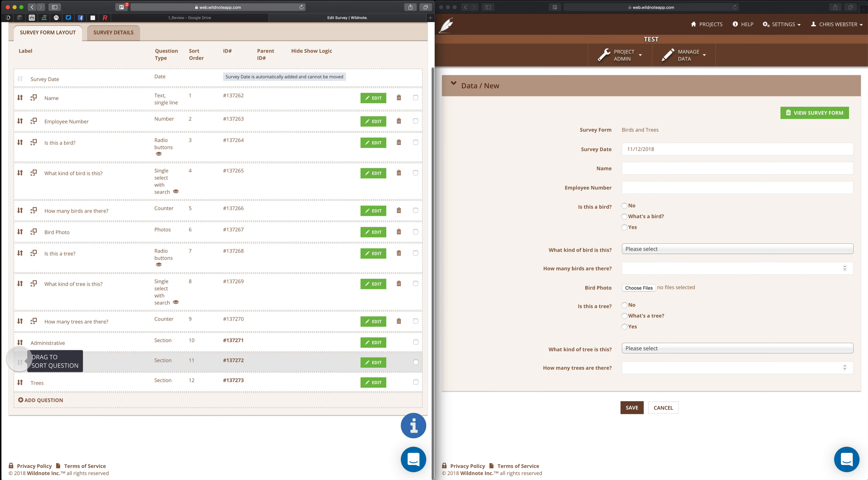
Move the Administrative, Birds and Trees sections to the top of the question list, in that order
drag(21, 342, 20, 96)
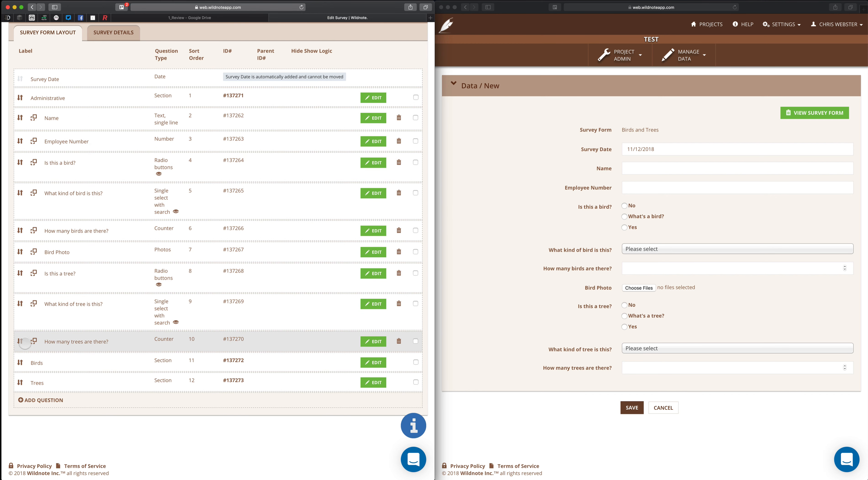
drag(17, 362, 13, 113)
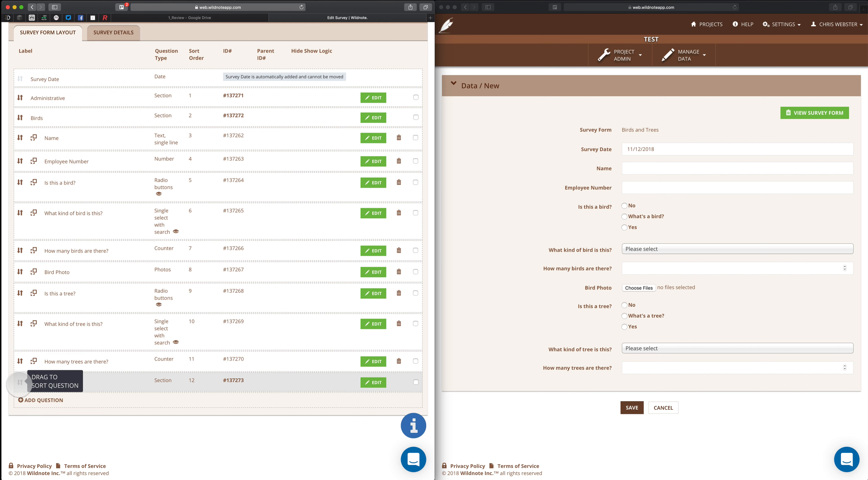
drag(18, 381, 57, 136)
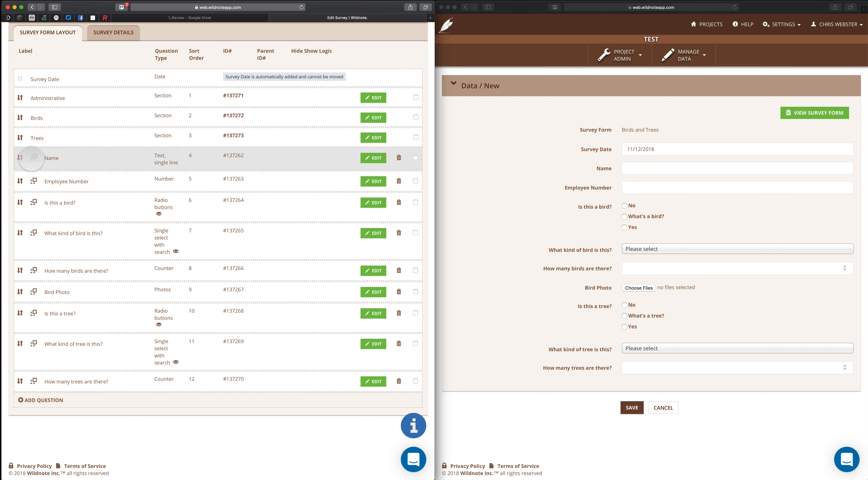
Place the Name and Employee Number questions under the Administrative section
click(31, 159)
drag(32, 158, 58, 92)
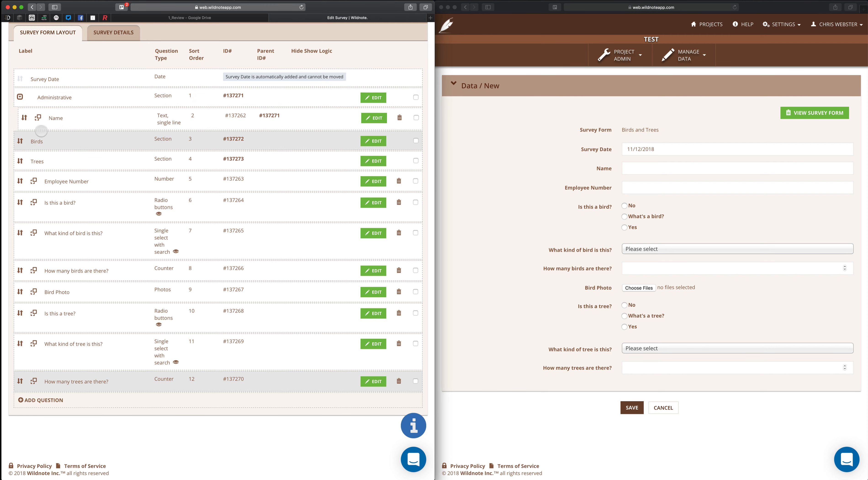
drag(33, 181, 47, 99)
Place "Is this a bird?", "How many birds are there?" and Bird Photo under the Birds section
drag(34, 203, 36, 164)
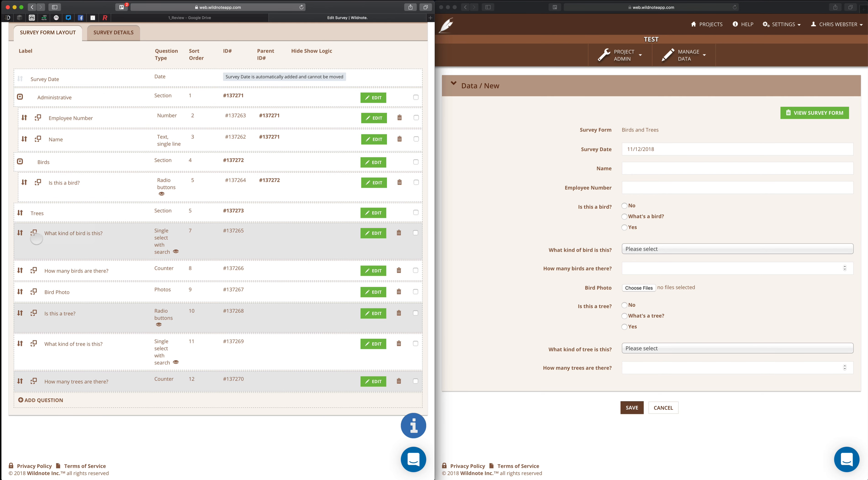
drag(34, 270, 45, 166)
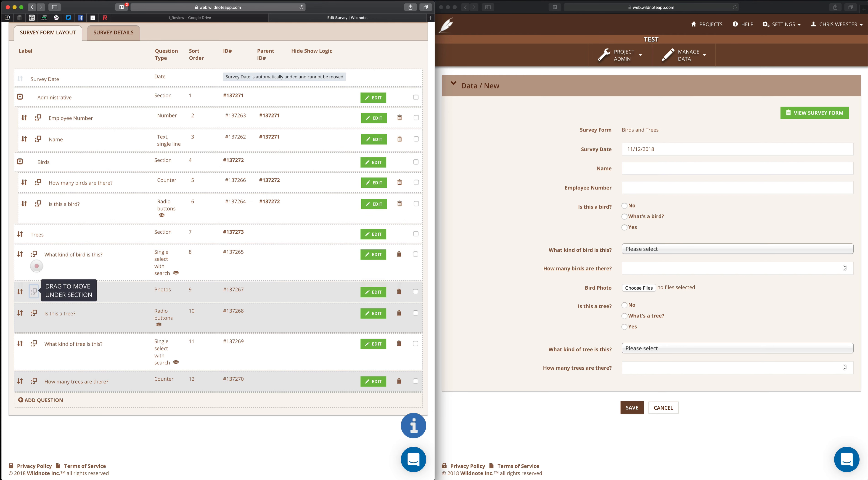
drag(34, 292, 49, 164)
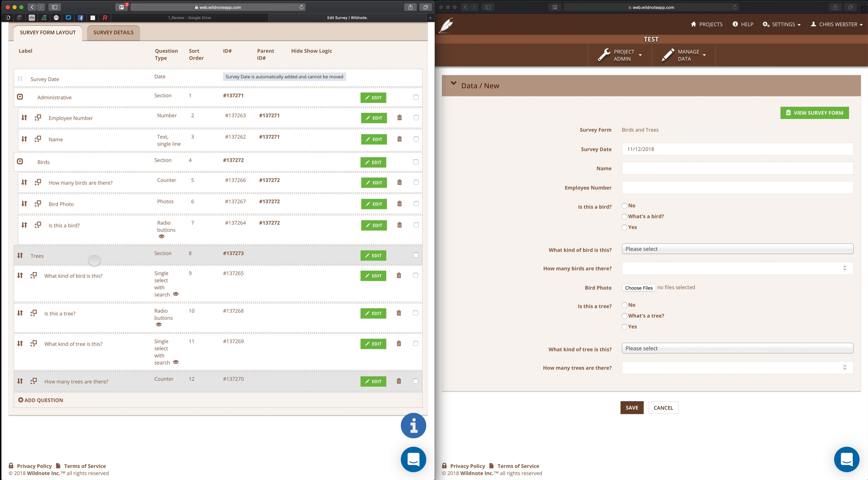
Move "What kind of bird is this?" and the three tree questions under the Trees section
drag(20, 276, 46, 257)
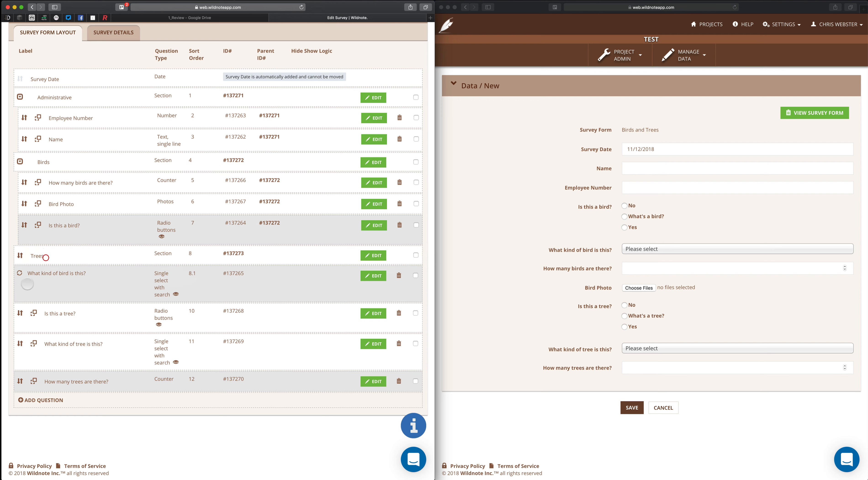
drag(20, 317, 44, 253)
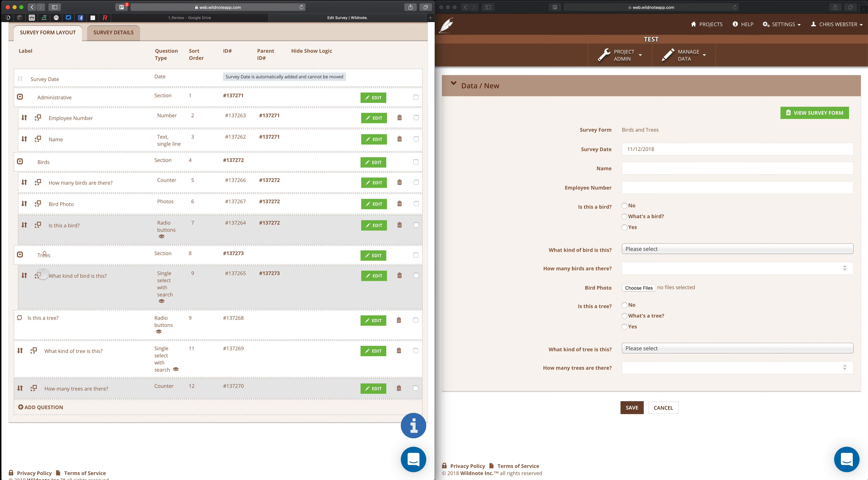
drag(34, 350, 58, 255)
drag(34, 394, 71, 255)
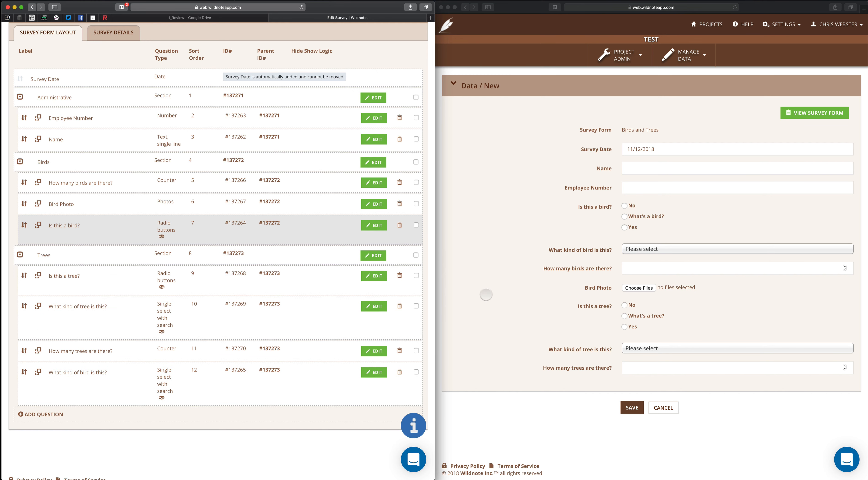
Examine the sectioned layout in the new-data preview form
click(492, 295)
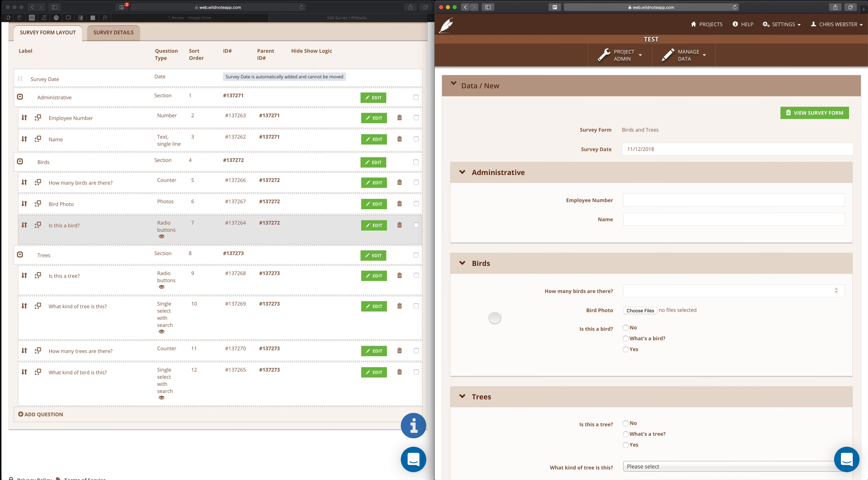
scroll(493, 303, down, 4)
scroll(494, 318, down, 1)
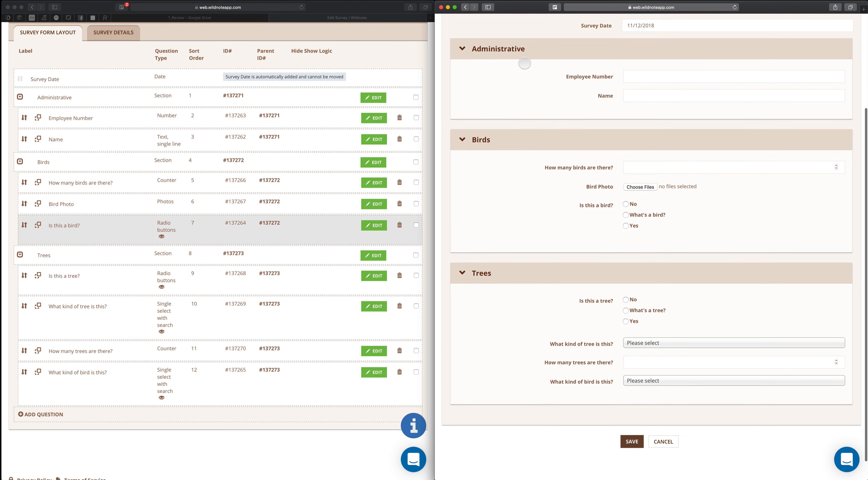
scroll(556, 204, up, 3)
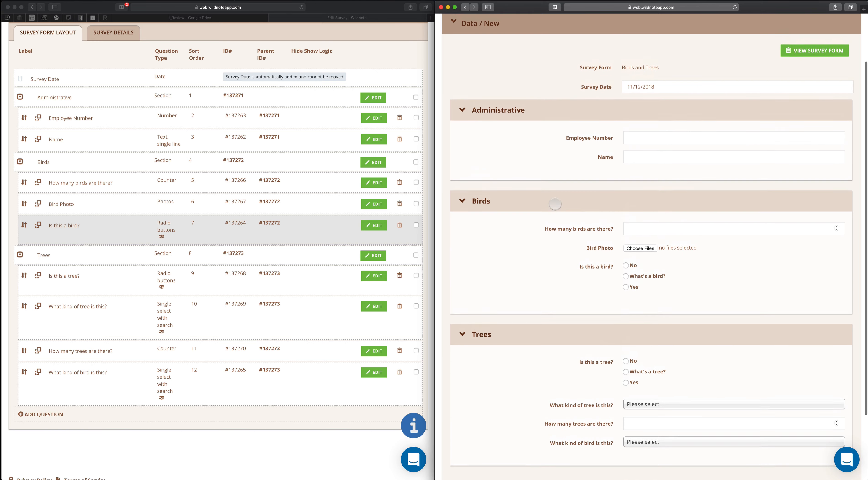
Reorder the Birds section as Is this a bird, What kind of bird, How many birds, Bird Photo
click(101, 199)
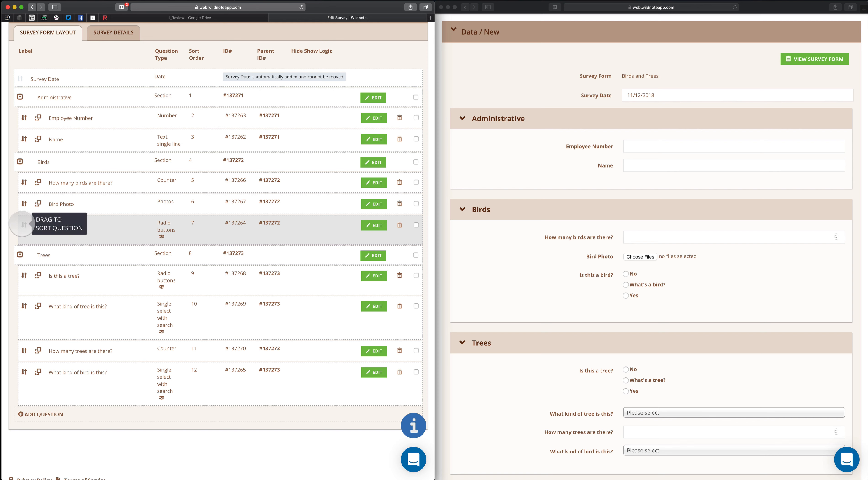
drag(23, 224, 21, 179)
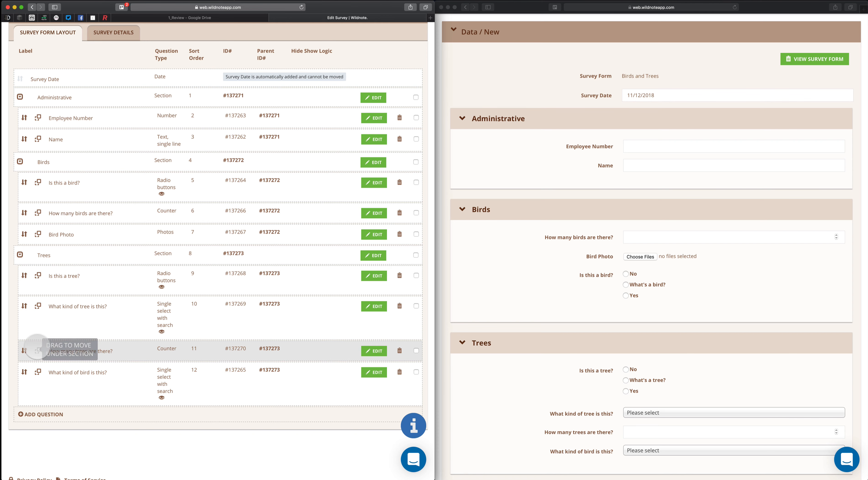
drag(37, 372, 58, 205)
scroll(37, 270, up, 2)
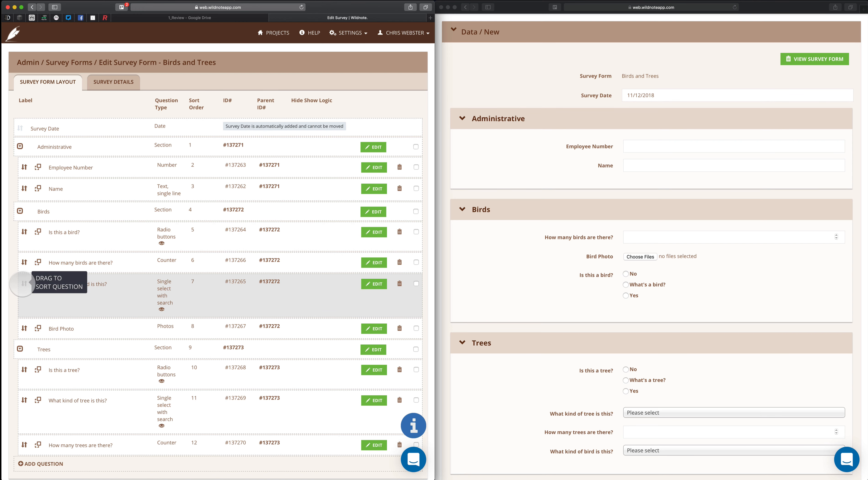
drag(22, 284, 24, 263)
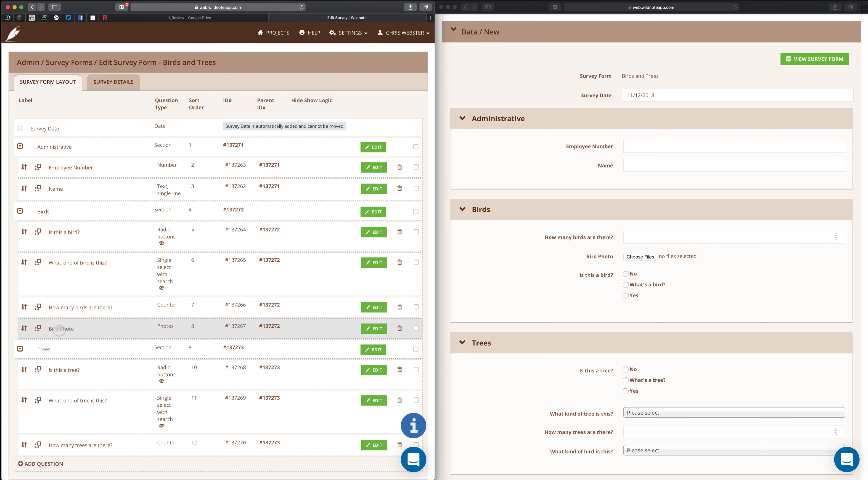
Reload the preview form and check the question order in each section
scroll(59, 370, down, 3)
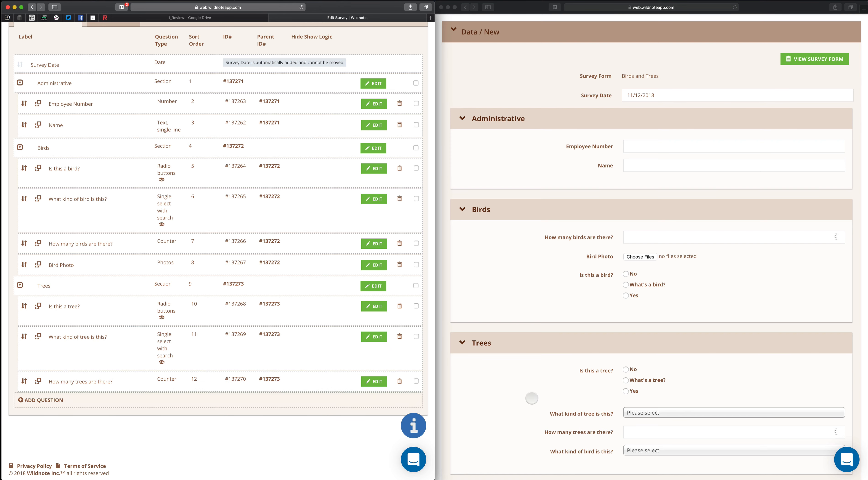
click(532, 399)
key(super+r)
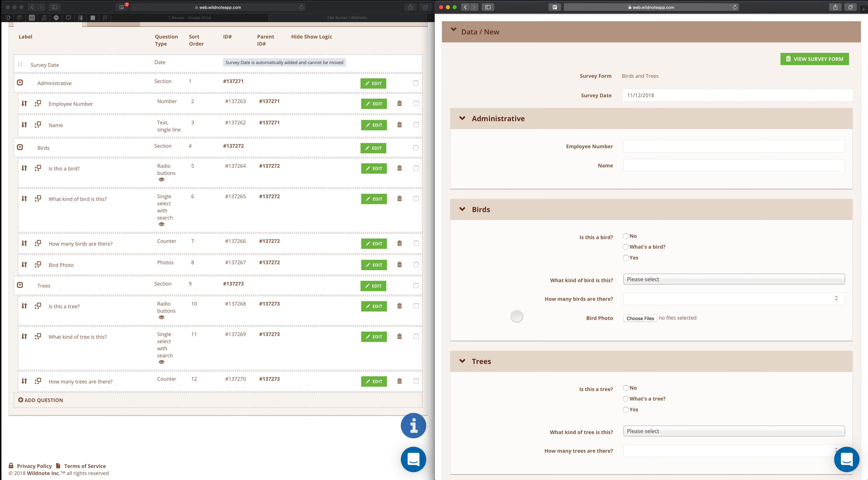
scroll(517, 316, down, 5)
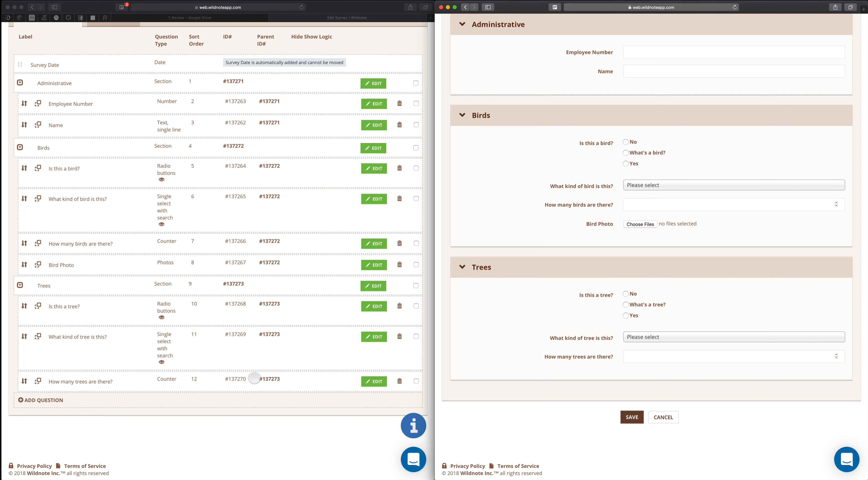
scroll(495, 367, up, 2)
scroll(495, 367, up, 2)
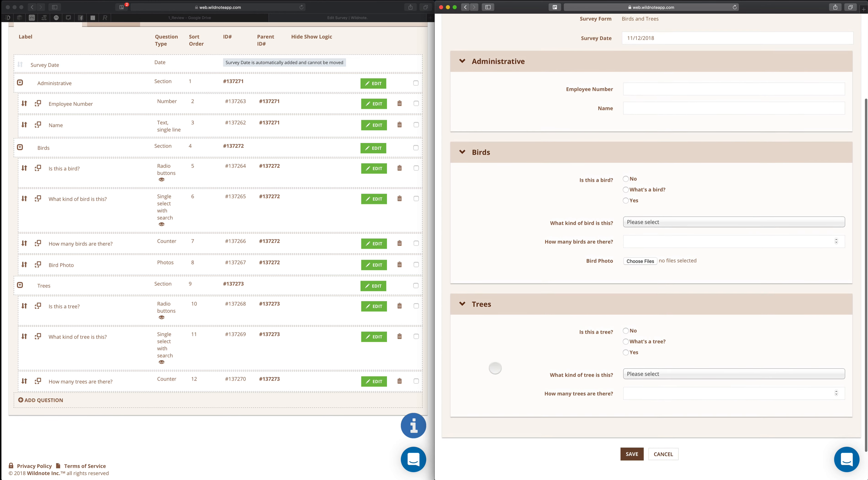